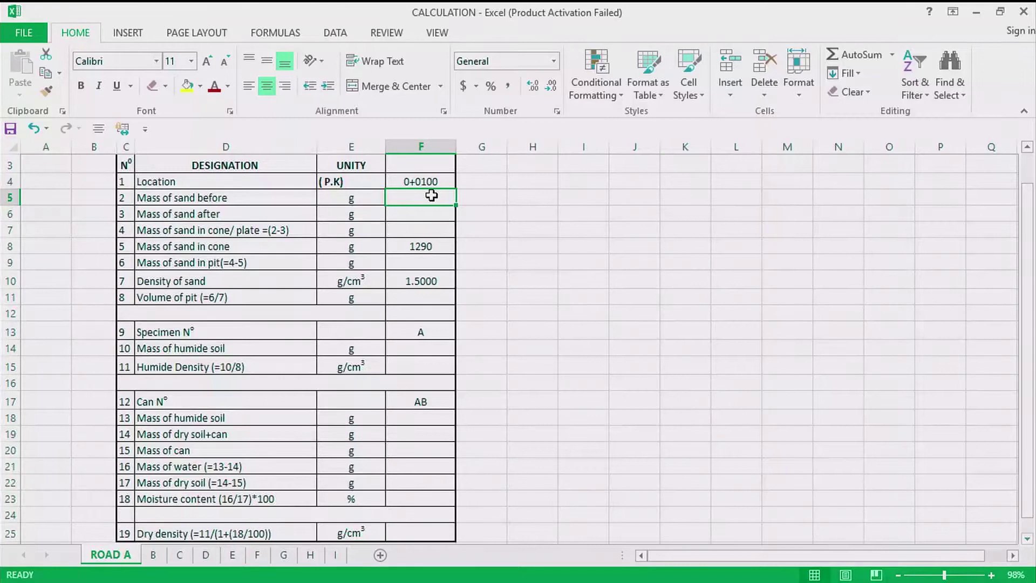
Enter sand masses 8932 and 5456.5, and compute the cone/plate sand as =F5-F6 (3475.5).
{"action": "type", "text": "8932"}
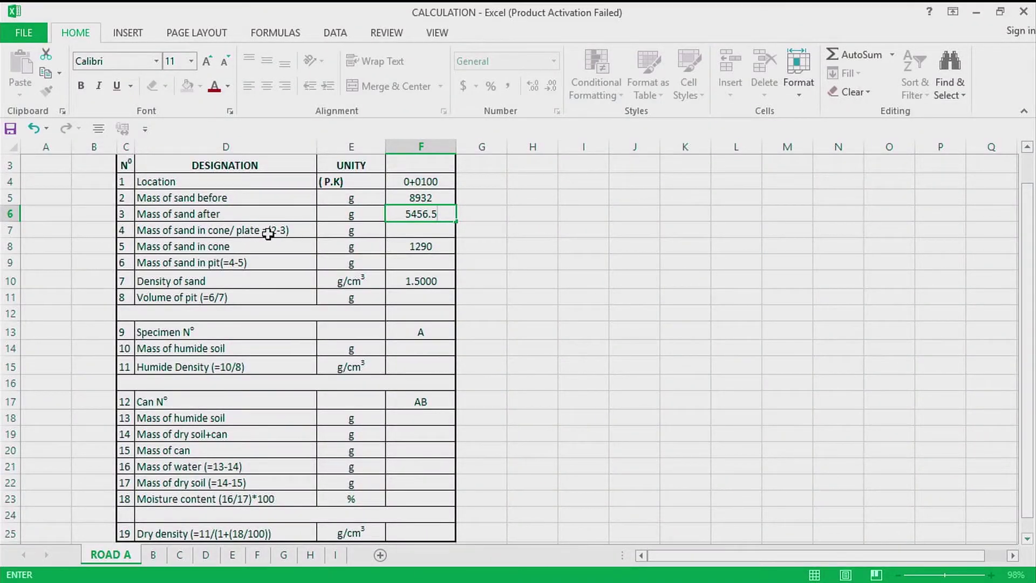
{"action": "left_click", "coordinate": [419, 231]}
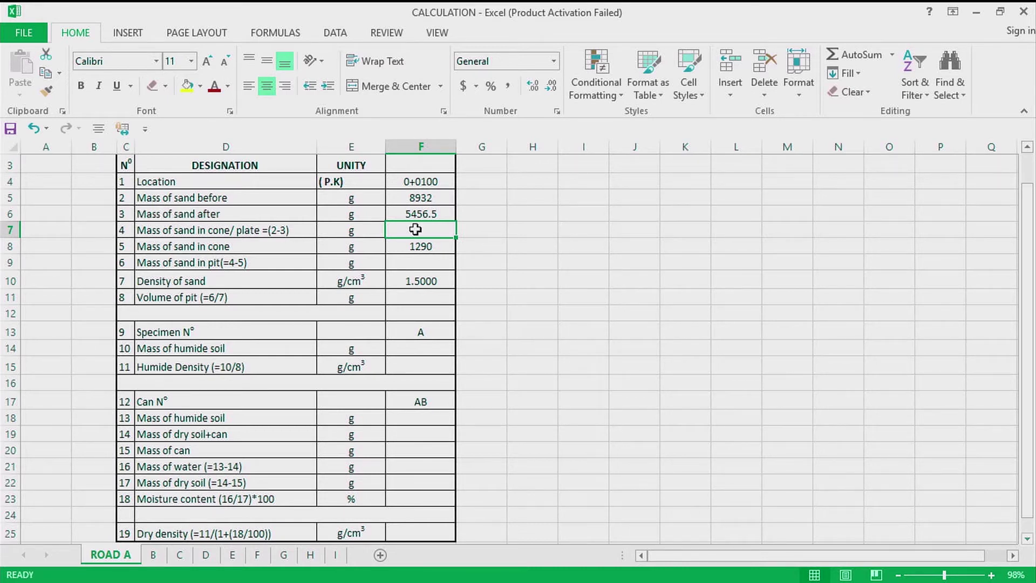
{"action": "type", "text": "="}
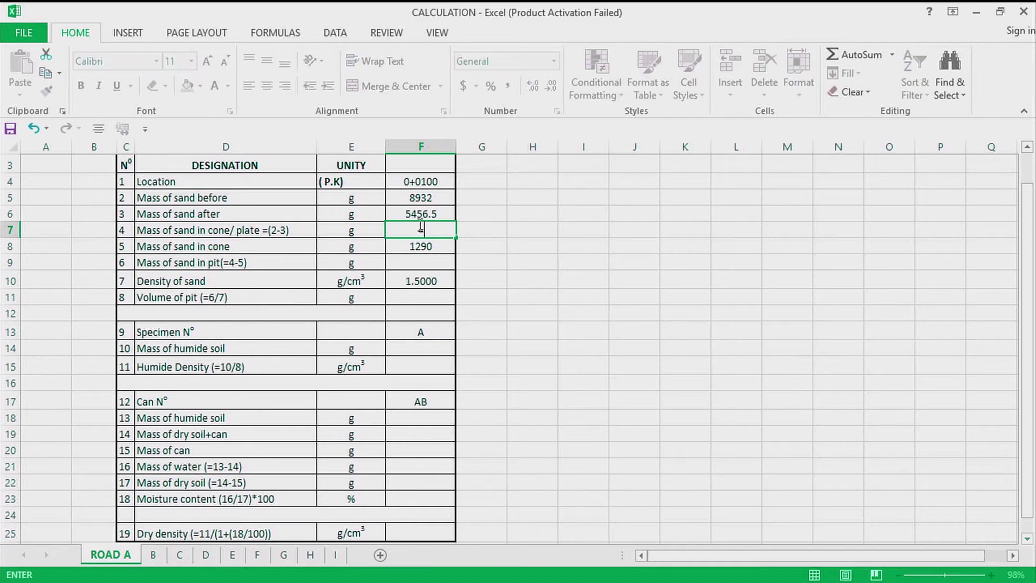
{"action": "left_click", "coordinate": [426, 198]}
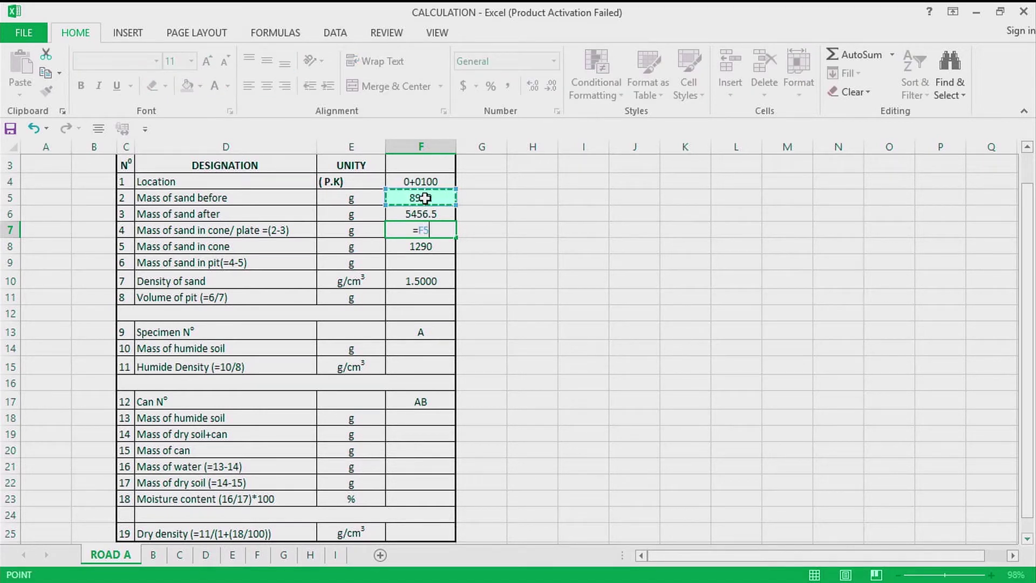
{"action": "type", "text": "-"}
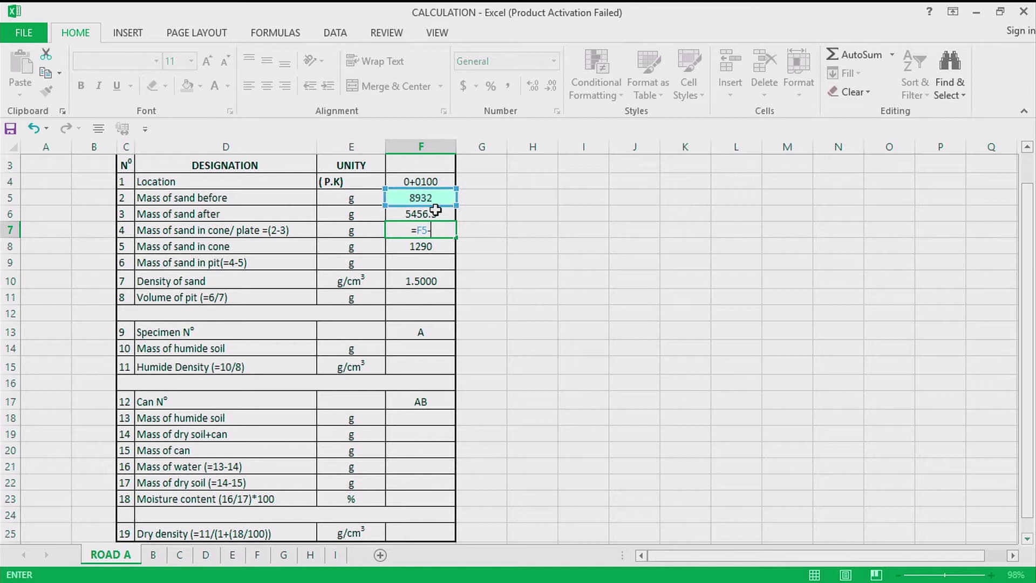
{"action": "left_click", "coordinate": [435, 215]}
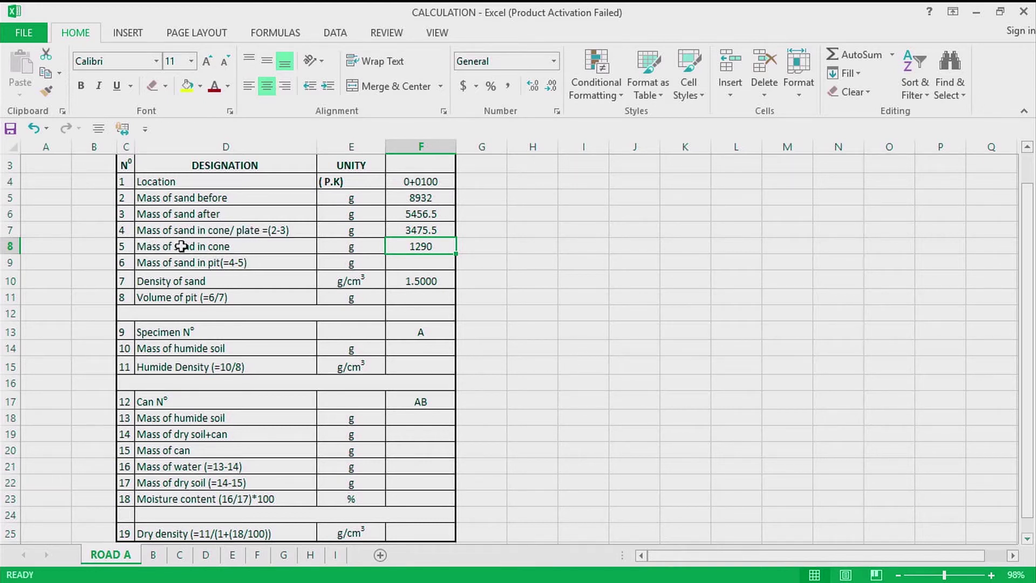
Compute the mass of sand in the pit as =F7-F8, giving 2185.5.
{"action": "left_click", "coordinate": [417, 262]}
{"action": "type", "text": "="}
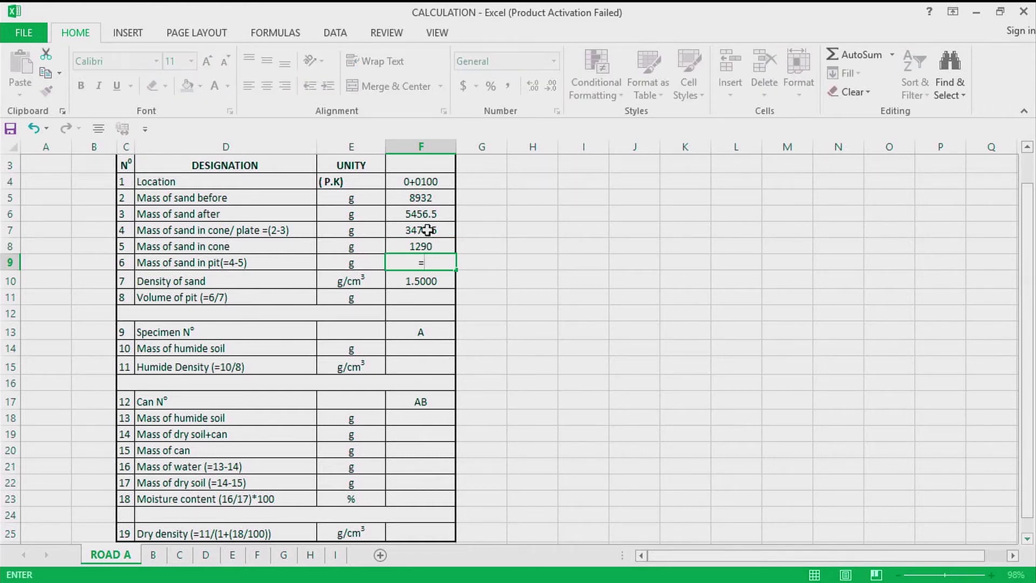
{"action": "left_click", "coordinate": [428, 230]}
{"action": "type", "text": "-"}
{"action": "left_click", "coordinate": [426, 246]}
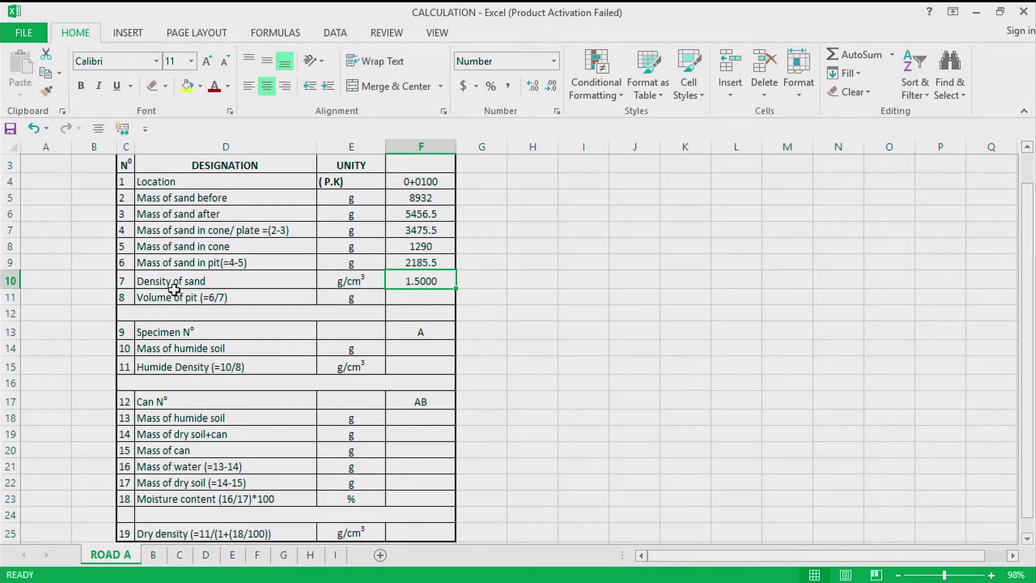
Compute the pit volume as =F9/F10, giving 1457.
{"action": "left_click", "coordinate": [413, 297]}
{"action": "type", "text": "="}
{"action": "left_click", "coordinate": [425, 263]}
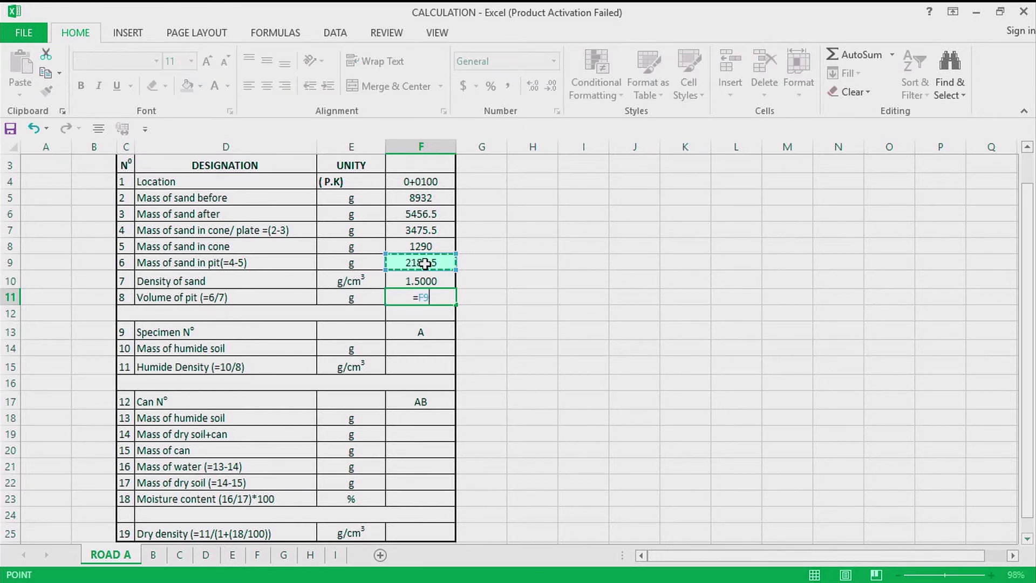
{"action": "type", "text": "/"}
{"action": "left_click", "coordinate": [427, 281]}
{"action": "key", "text": "Return"}
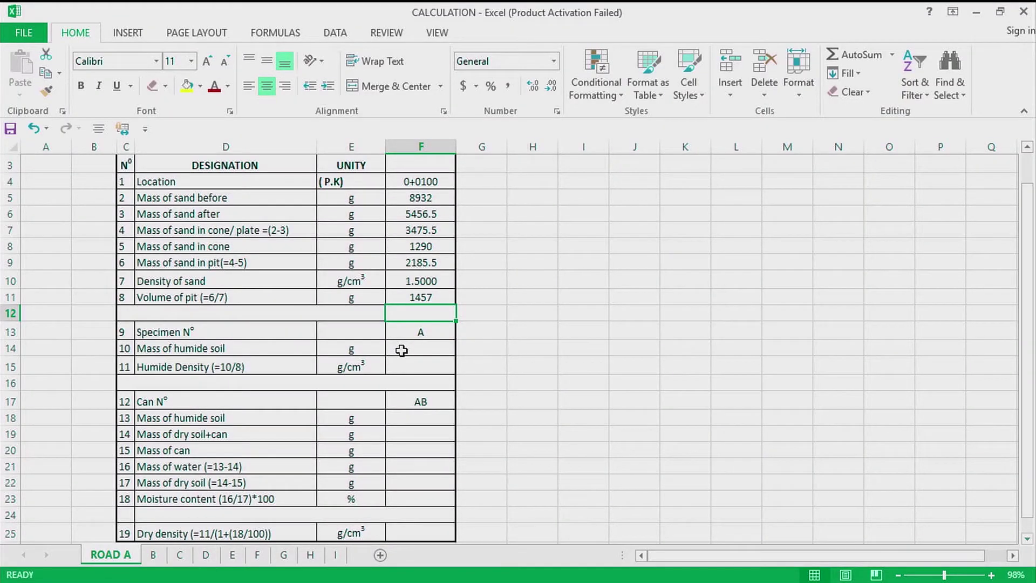
Enter 3700 as the humide soil mass and compute humide density =F14/F11 (2.539).
{"action": "left_click", "coordinate": [416, 348]}
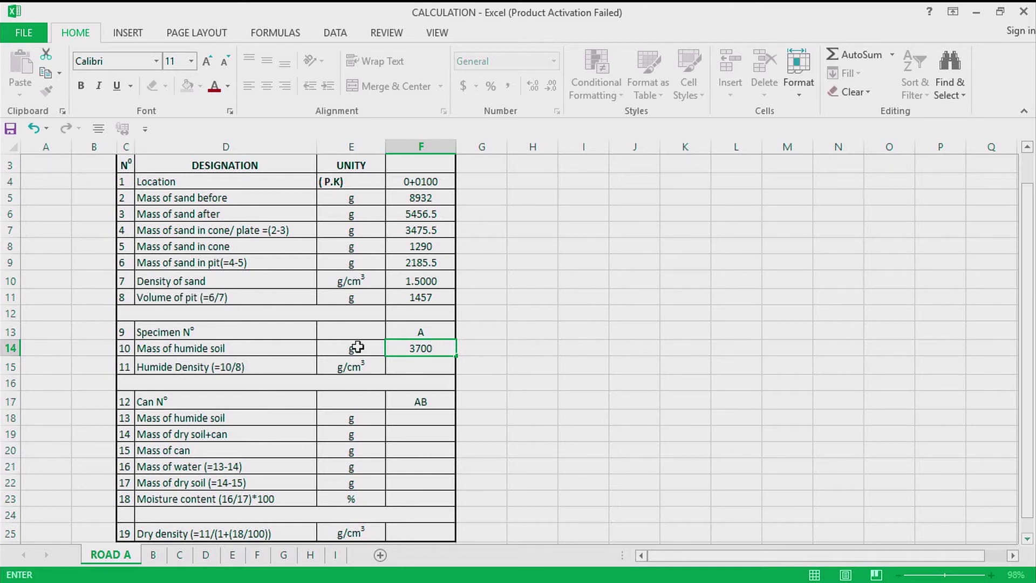
{"action": "left_click", "coordinate": [415, 366]}
{"action": "type", "text": "="}
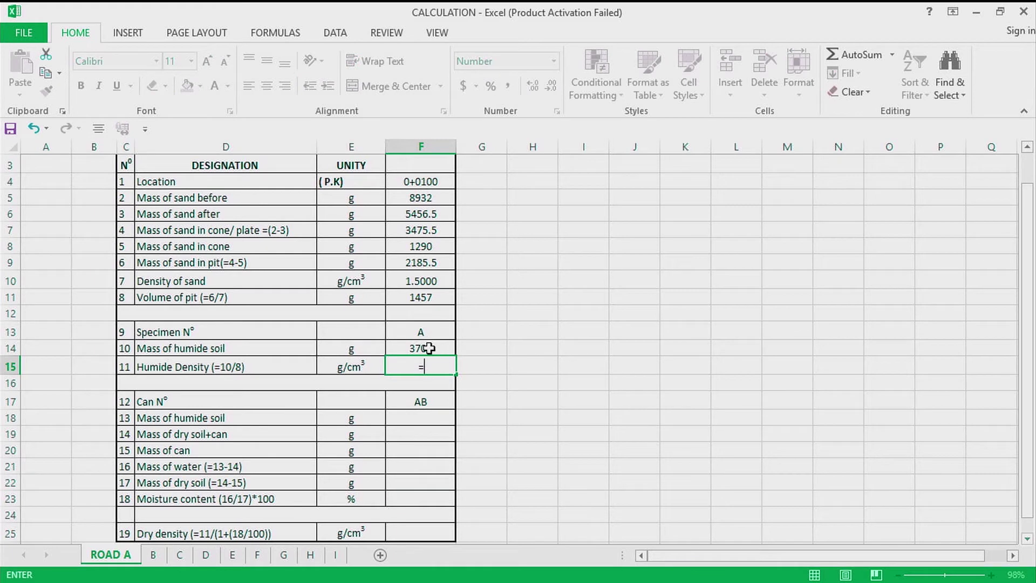
{"action": "left_click", "coordinate": [429, 348]}
{"action": "type", "text": "/"}
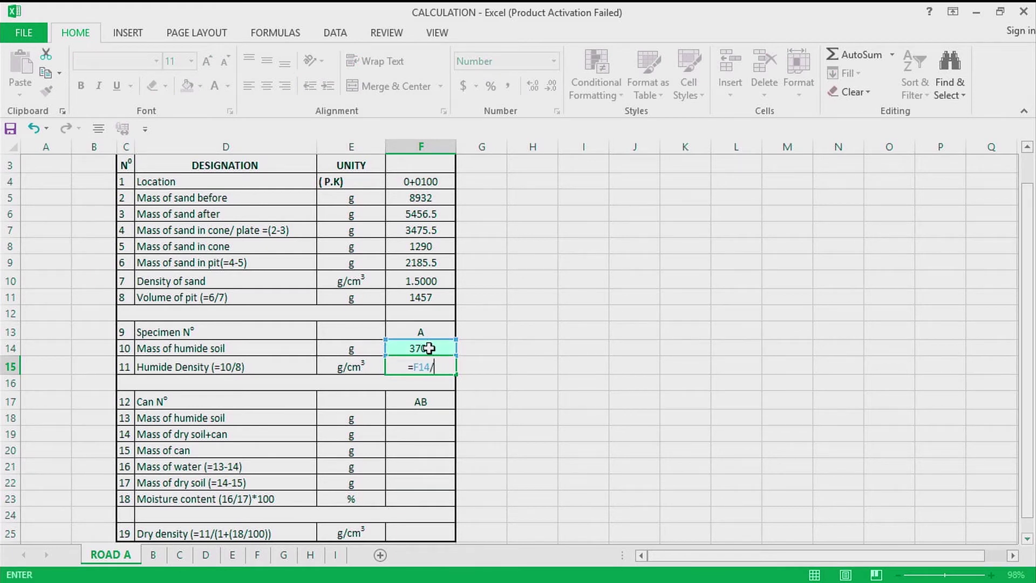
{"action": "left_click", "coordinate": [432, 296]}
{"action": "key", "text": "Return"}
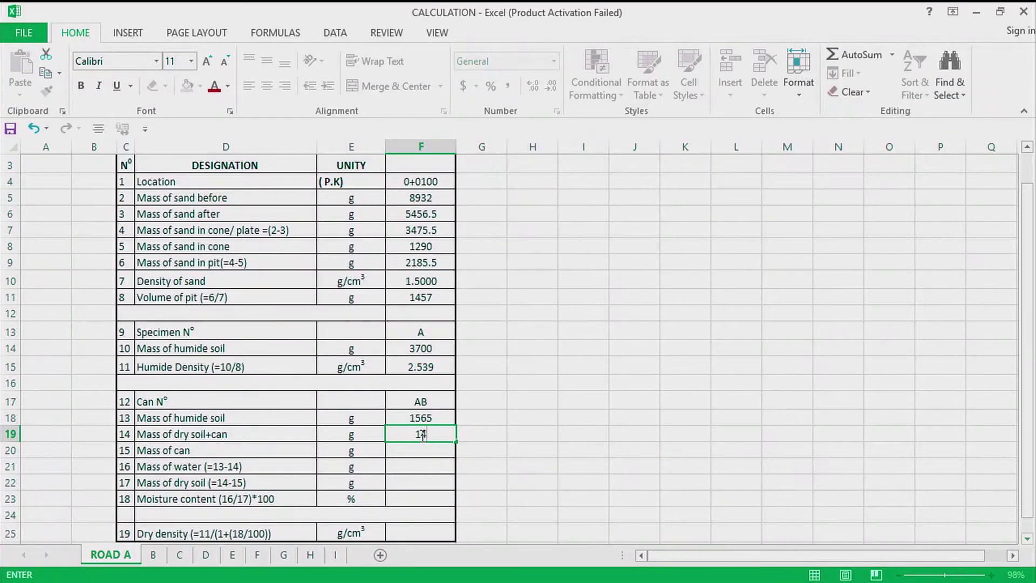
Record 1435 as dry soil plus can and 10.5 as the can mass.
{"action": "type", "text": "5"}
{"action": "left_click", "coordinate": [438, 453]}
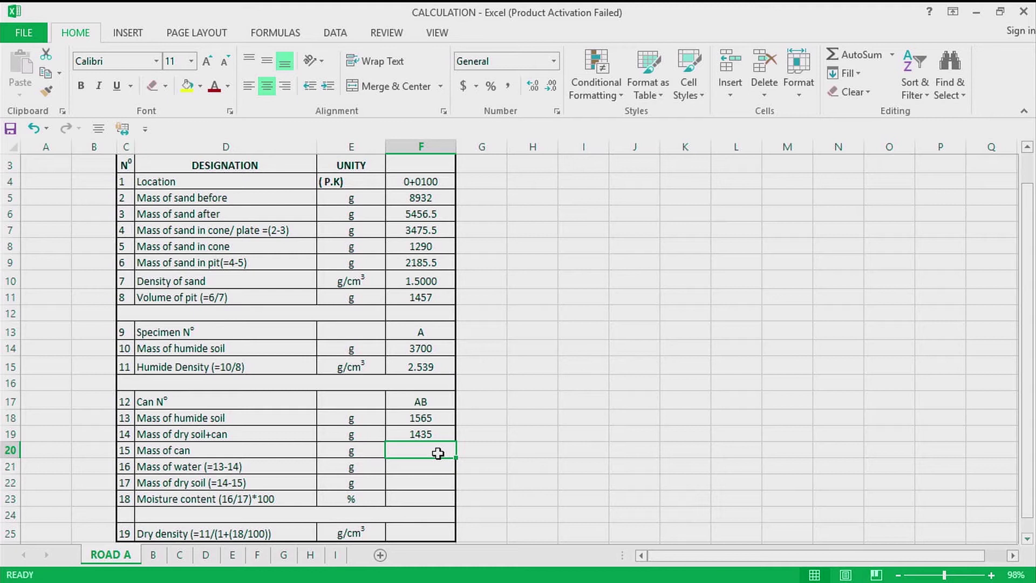
{"action": "type", "text": "10.5"}
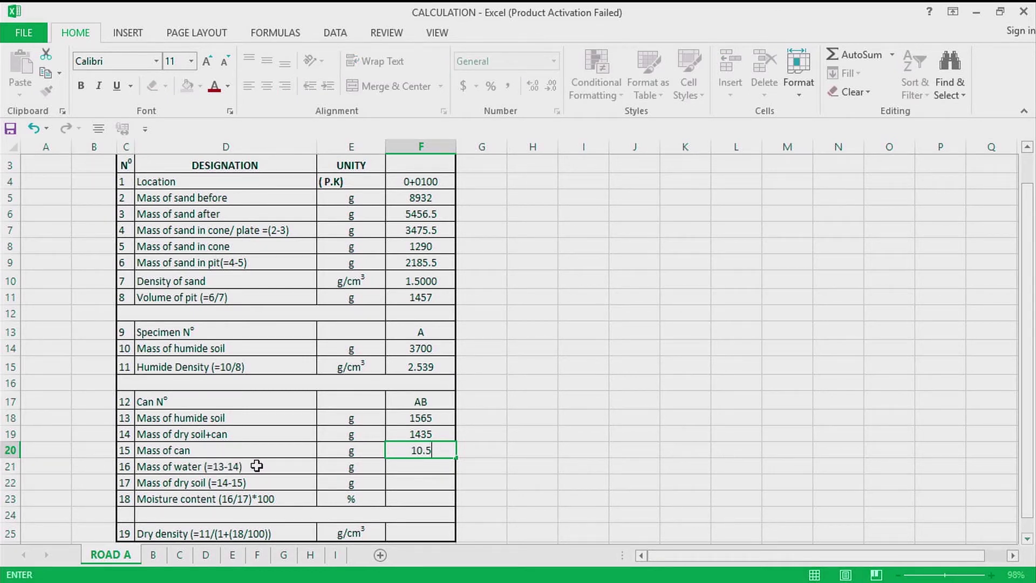
{"action": "left_click", "coordinate": [424, 465]}
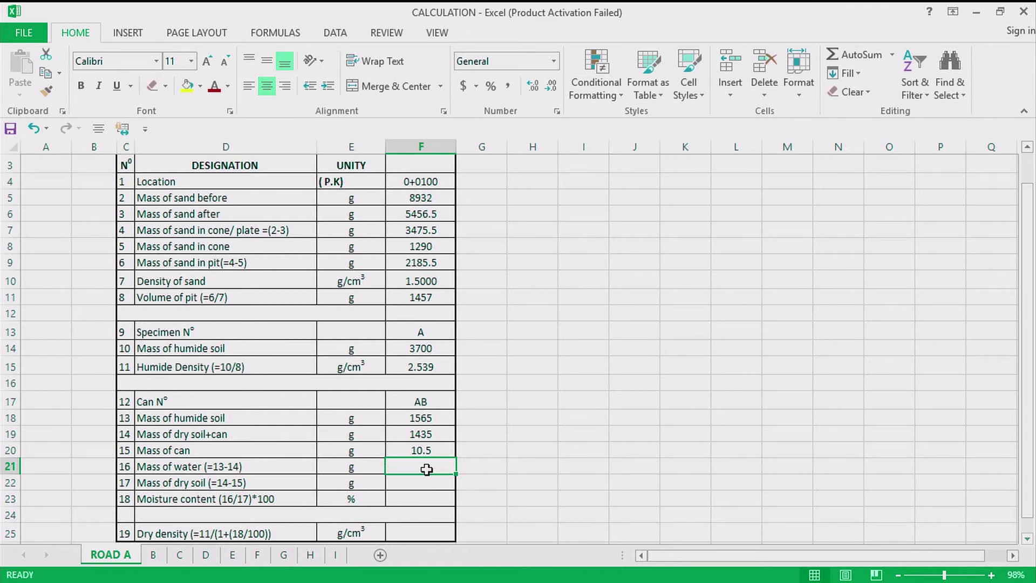
Compute the mass of water as humide soil minus dry soil plus can, giving 130.
{"action": "type", "text": "="}
{"action": "left_click", "coordinate": [424, 418]}
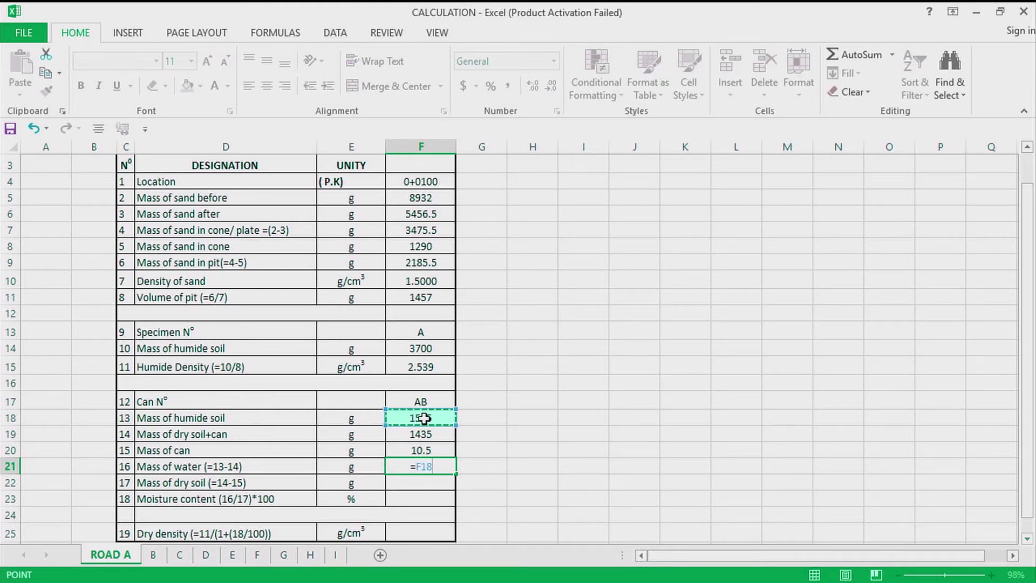
{"action": "type", "text": "-"}
{"action": "left_click", "coordinate": [426, 435]}
{"action": "key", "text": "Return"}
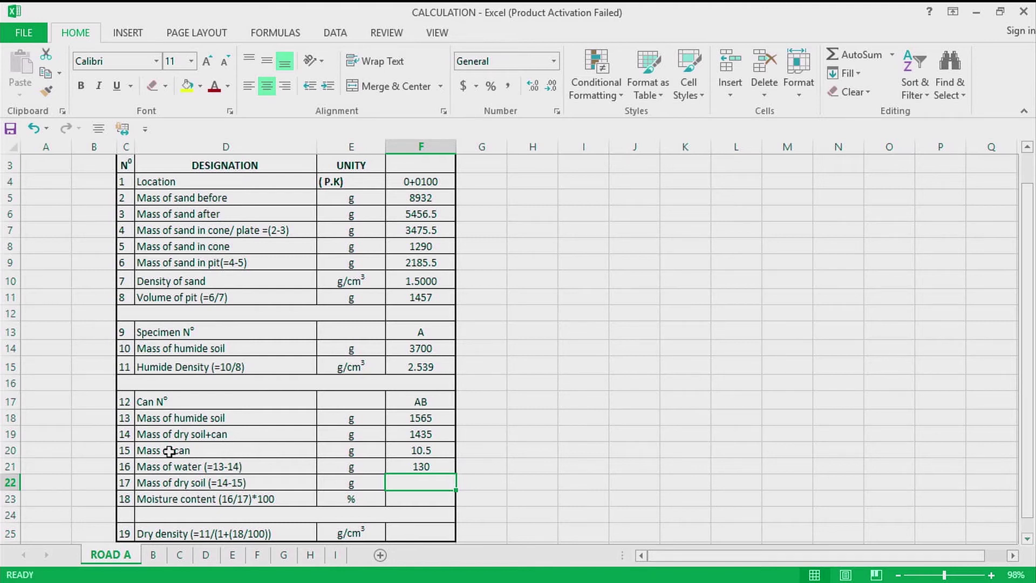
Compute the mass of dry soil as dry soil plus can minus can, giving 1424.5.
{"action": "type", "text": "="}
{"action": "left_click", "coordinate": [422, 432]}
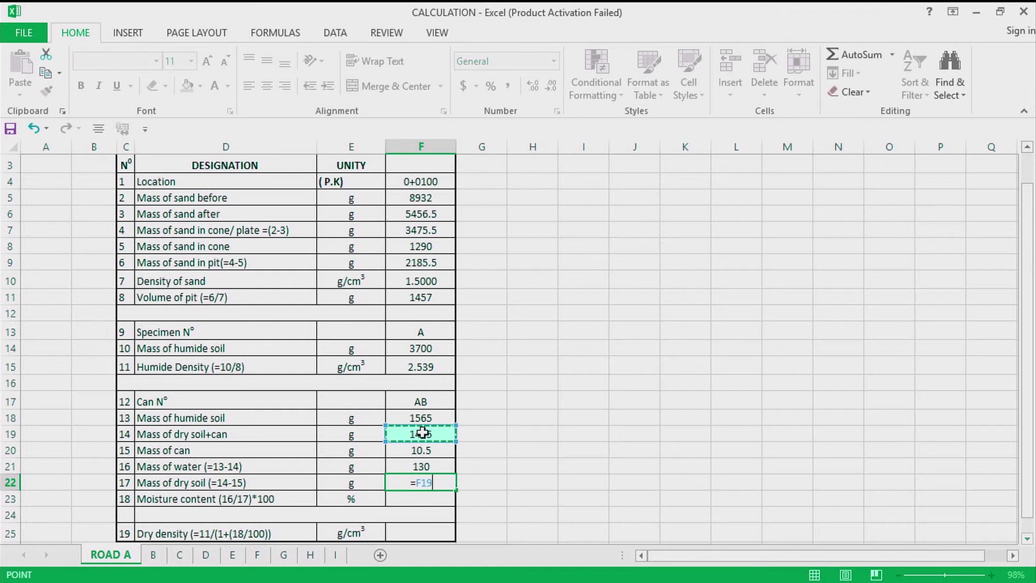
{"action": "type", "text": "-"}
{"action": "left_click", "coordinate": [423, 450]}
{"action": "key", "text": "Return"}
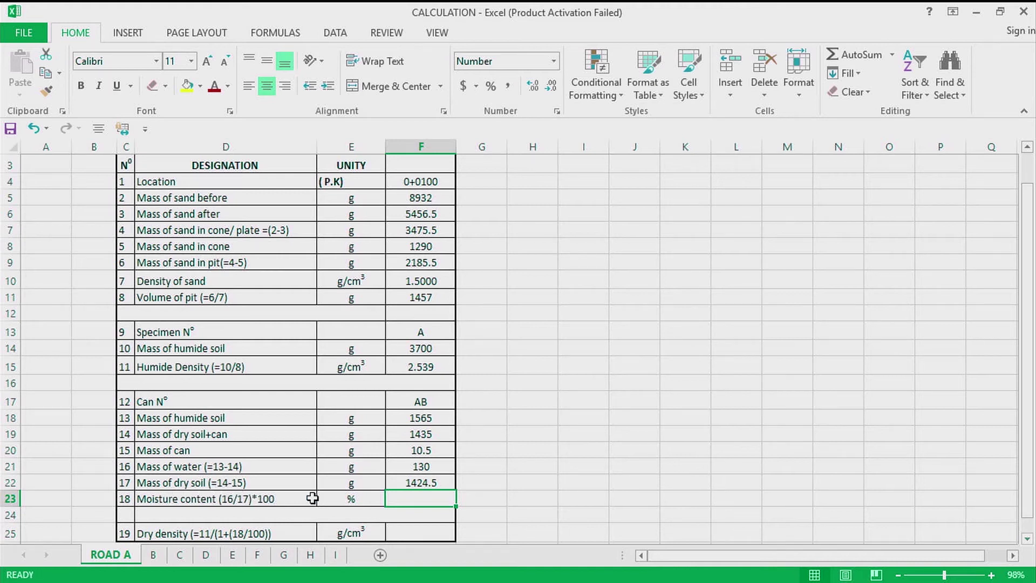
Compute moisture content in F23 as =F21/F22*100, giving 9.1260.
{"action": "key", "text": "ctrl+v"}
{"action": "type", "text": "="}
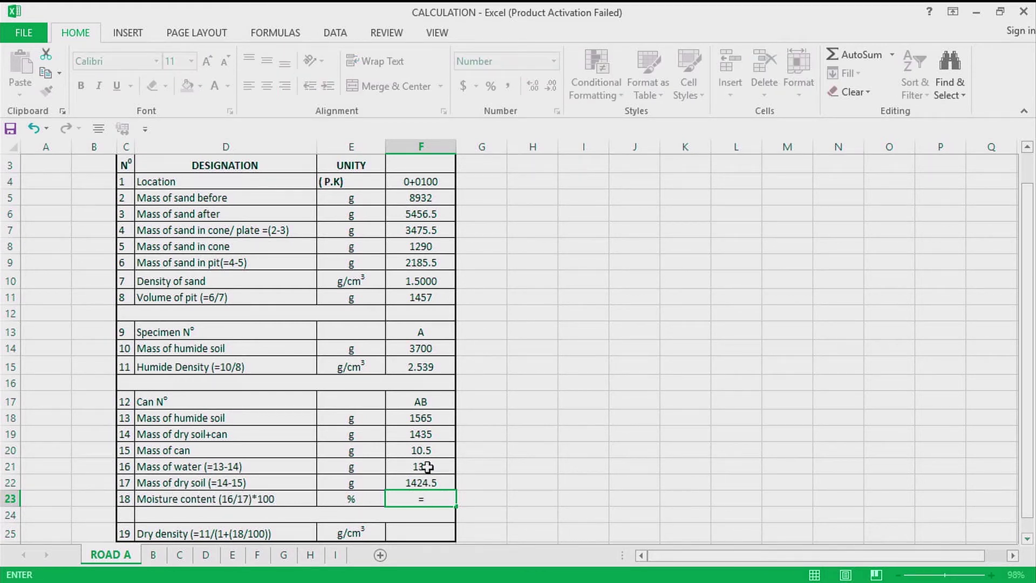
{"action": "left_click", "coordinate": [428, 468]}
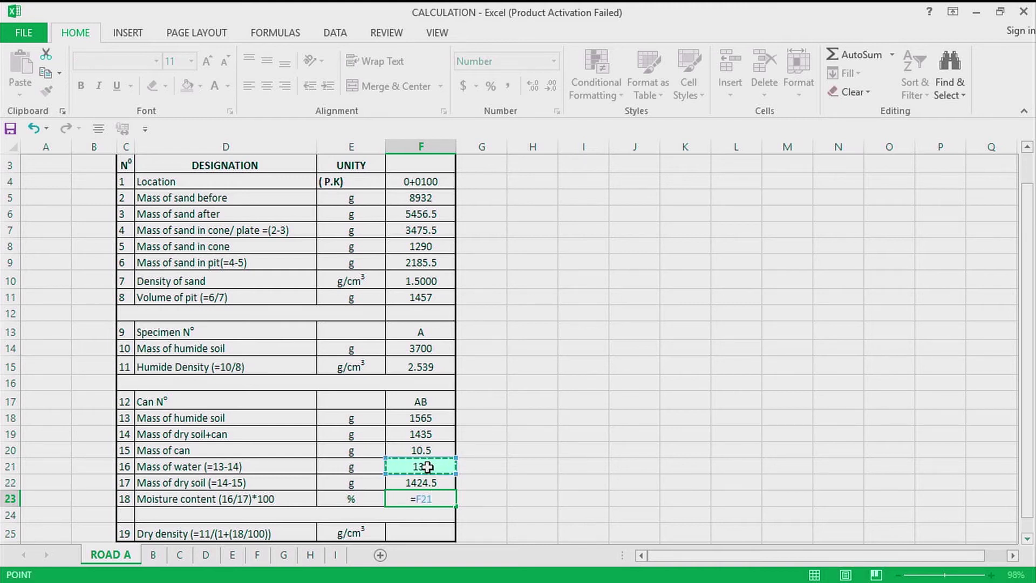
{"action": "type", "text": "/"}
{"action": "left_click", "coordinate": [440, 482]}
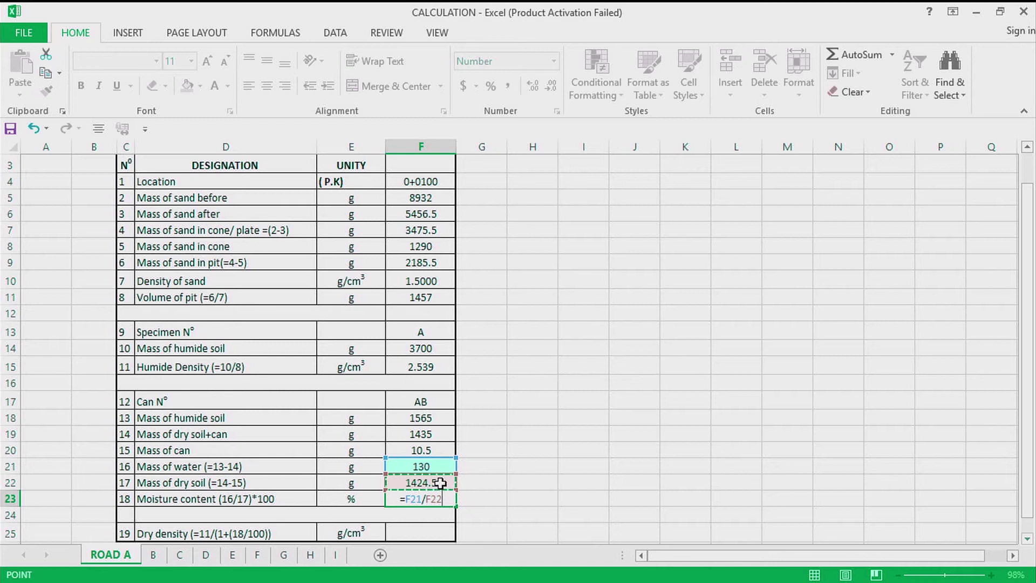
{"action": "type", "text": "*100"}
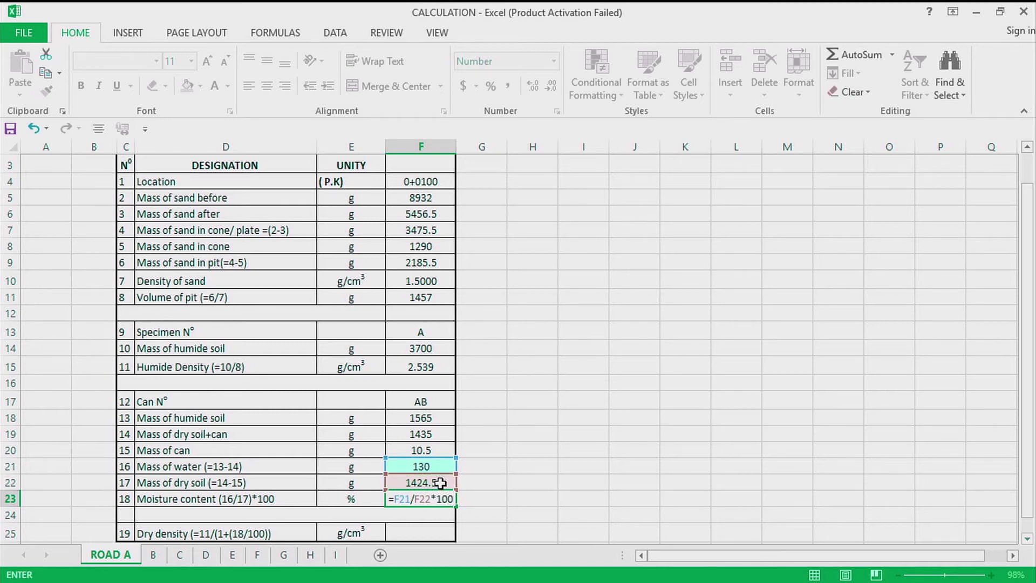
{"action": "key", "text": "Return"}
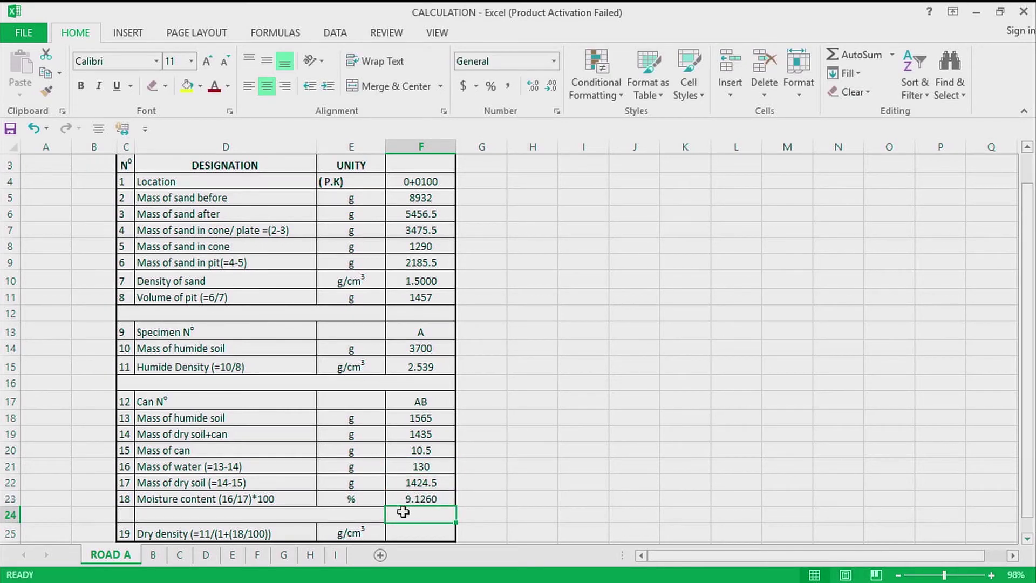
Review the table and select F25 to begin the dry density formula.
{"action": "scroll", "coordinate": [423, 508], "scroll_direction": "down", "scroll_amount": 1}
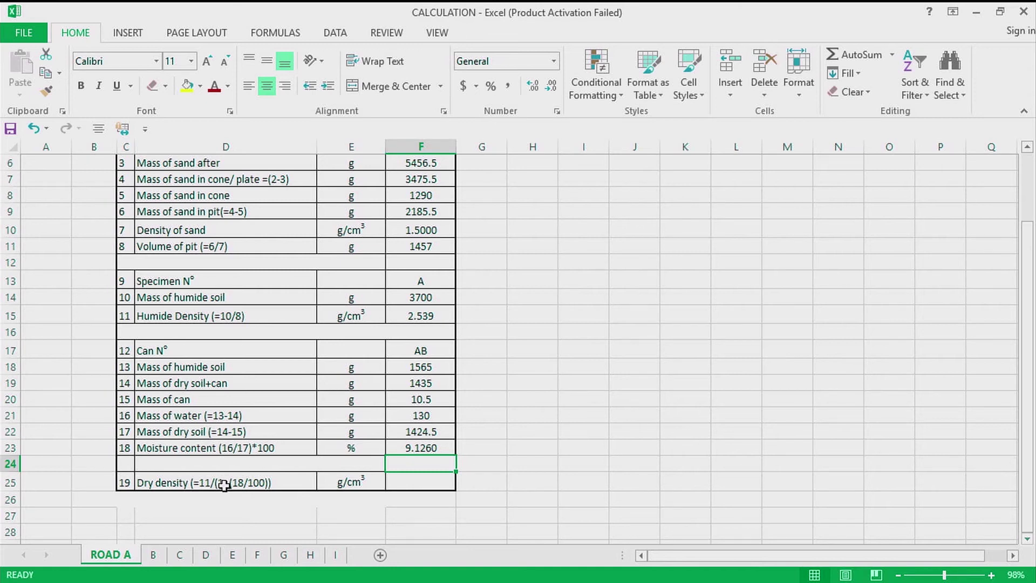
{"action": "scroll", "coordinate": [153, 214], "scroll_direction": "up", "scroll_amount": 1}
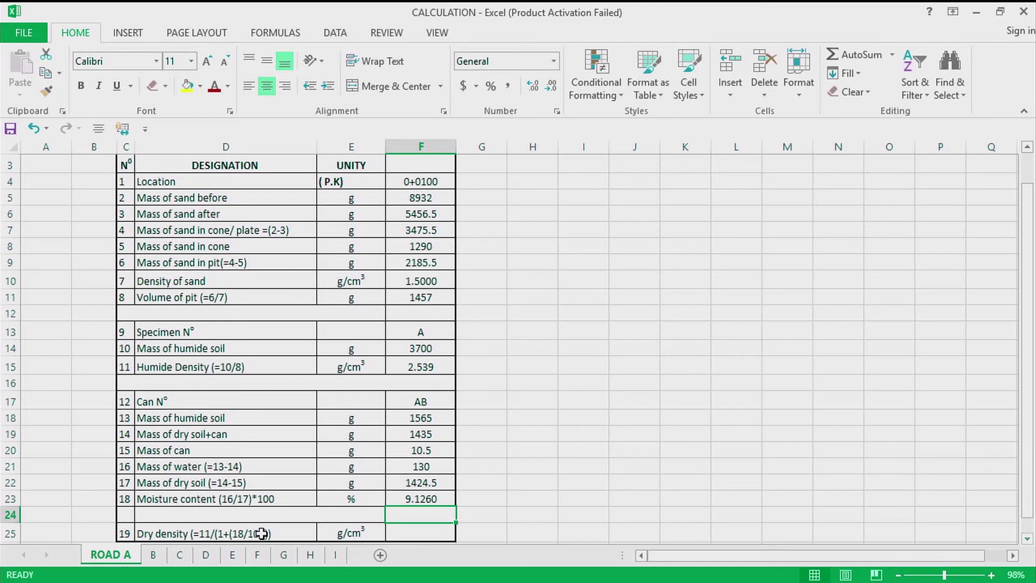
{"action": "left_click", "coordinate": [405, 533]}
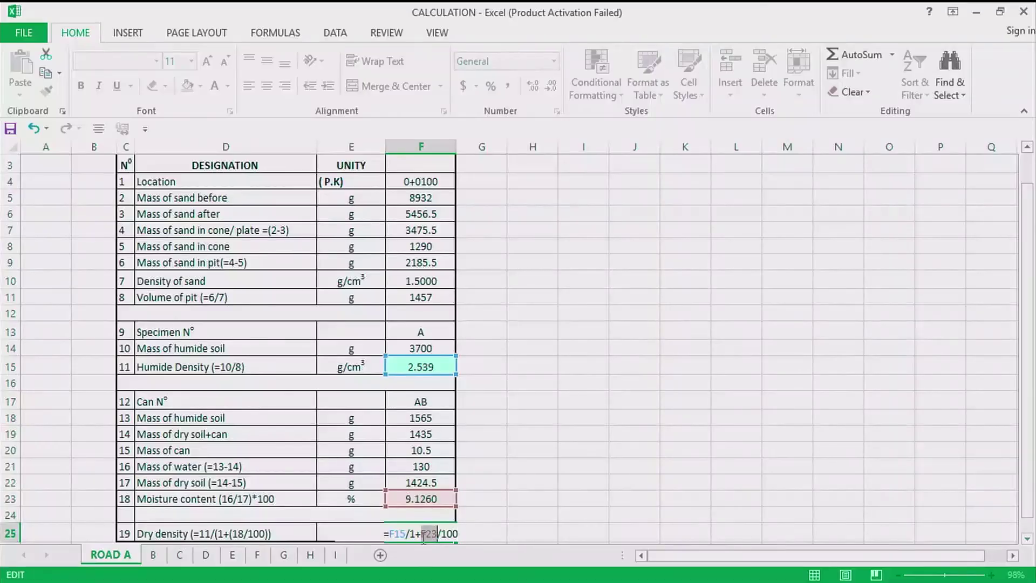
Bracket the dry density formula as =F15/((1+(F23/100))) and accept Excel's correction, giving 2.327093856.
{"action": "key", "text": "Left"}
{"action": "key", "text": "Left"}
{"action": "key", "text": "Left"}
{"action": "type", "text": "9"}
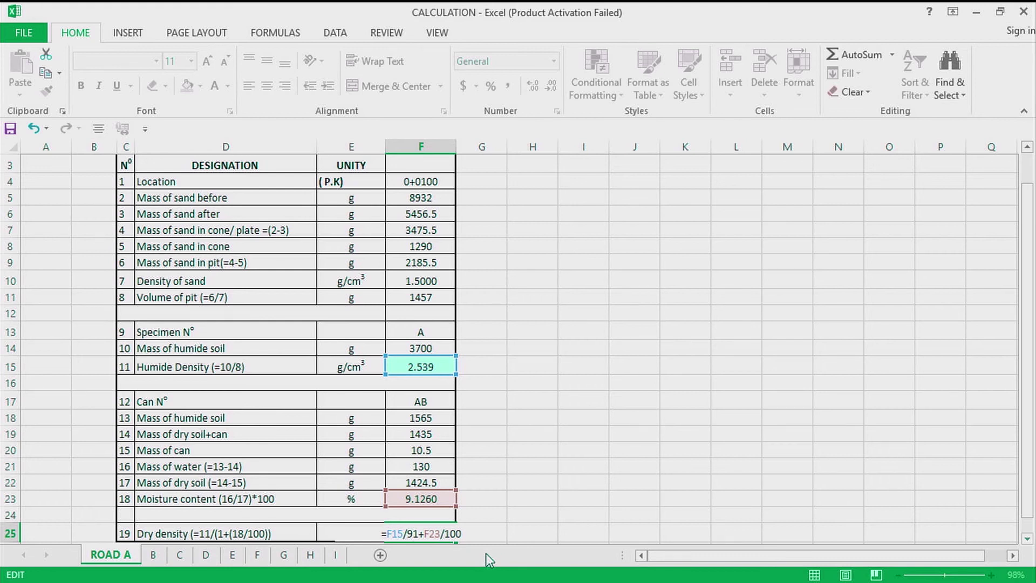
{"action": "key", "text": "BackSpace"}
{"action": "type", "text": "("}
{"action": "type", "text": "9"}
{"action": "key", "text": "BackSpace"}
{"action": "type", "text": "("}
{"action": "key", "text": "Right"}
{"action": "key", "text": "Right"}
{"action": "key", "text": "Right"}
{"action": "key", "text": "Right"}
{"action": "key", "text": "Right"}
{"action": "key", "text": "Left"}
{"action": "key", "text": "Left"}
{"action": "key", "text": "Left"}
{"action": "type", "text": "("}
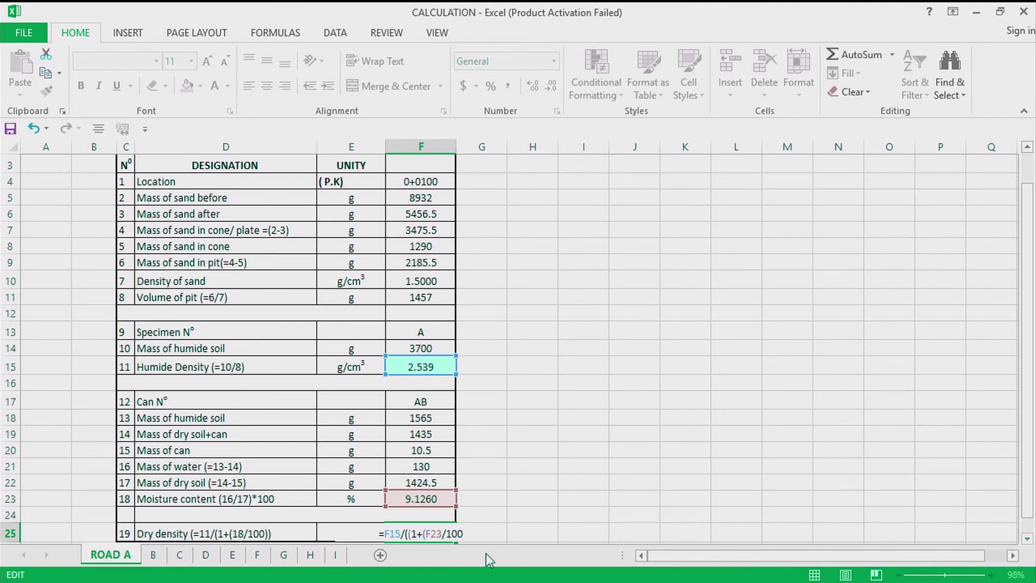
{"action": "key", "text": "Right"}
{"action": "key", "text": "Right"}
{"action": "key", "text": "Right"}
{"action": "key", "text": "Right"}
{"action": "key", "text": "Right"}
{"action": "key", "text": "Right"}
{"action": "key", "text": "Right"}
{"action": "type", "text": ")"}
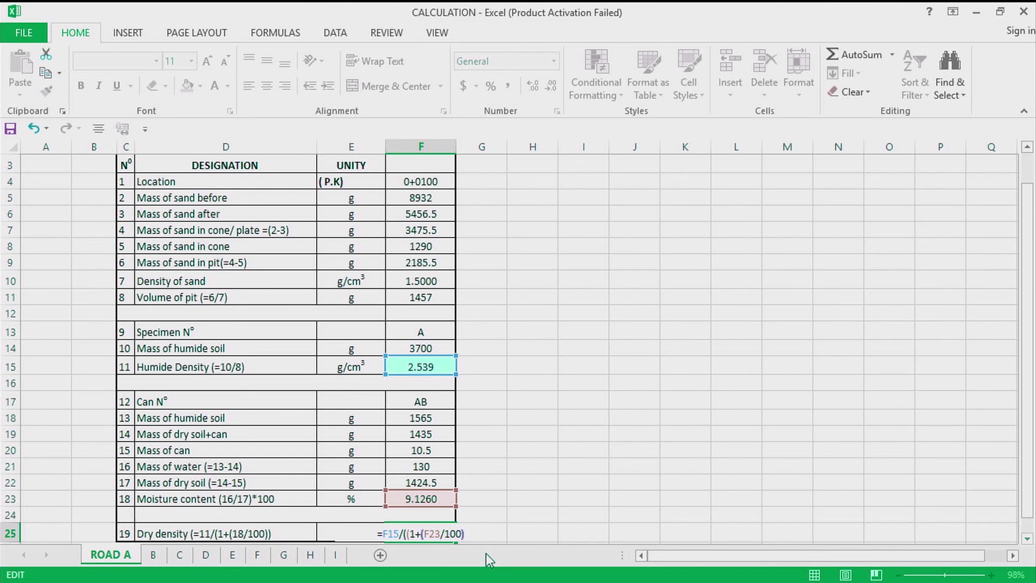
{"action": "type", "text": ")"}
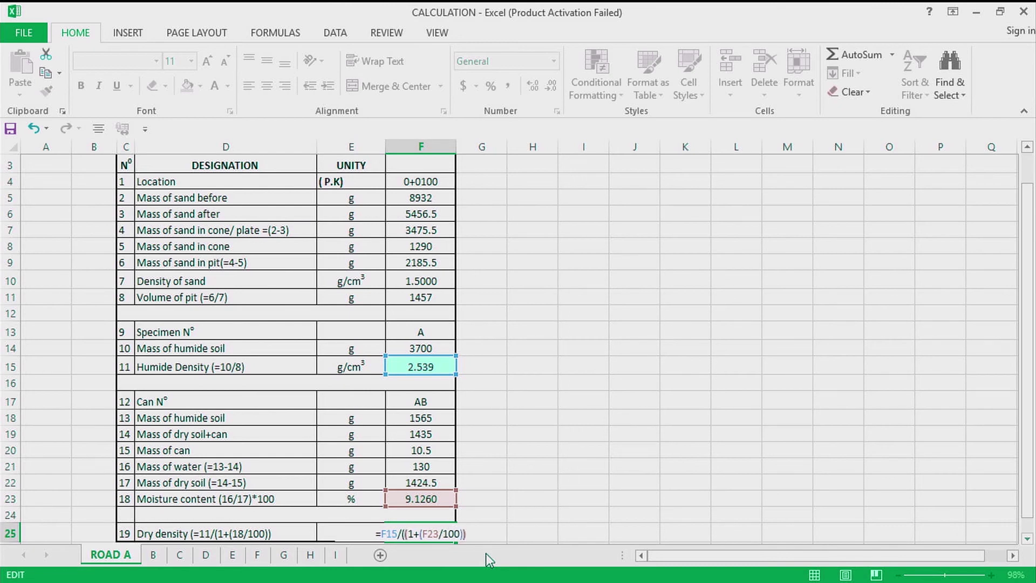
{"action": "key", "text": "Return"}
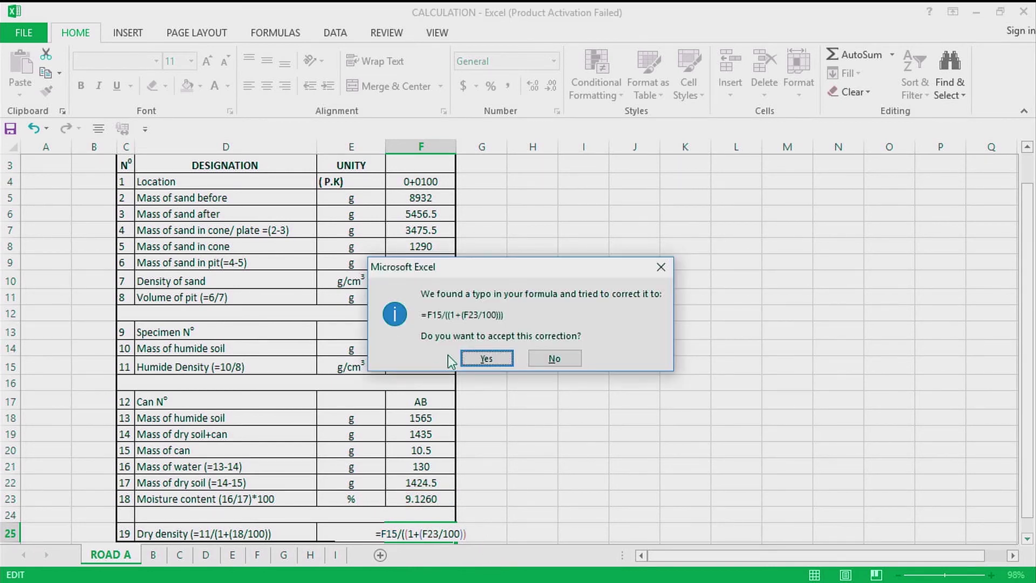
{"action": "left_click", "coordinate": [487, 359]}
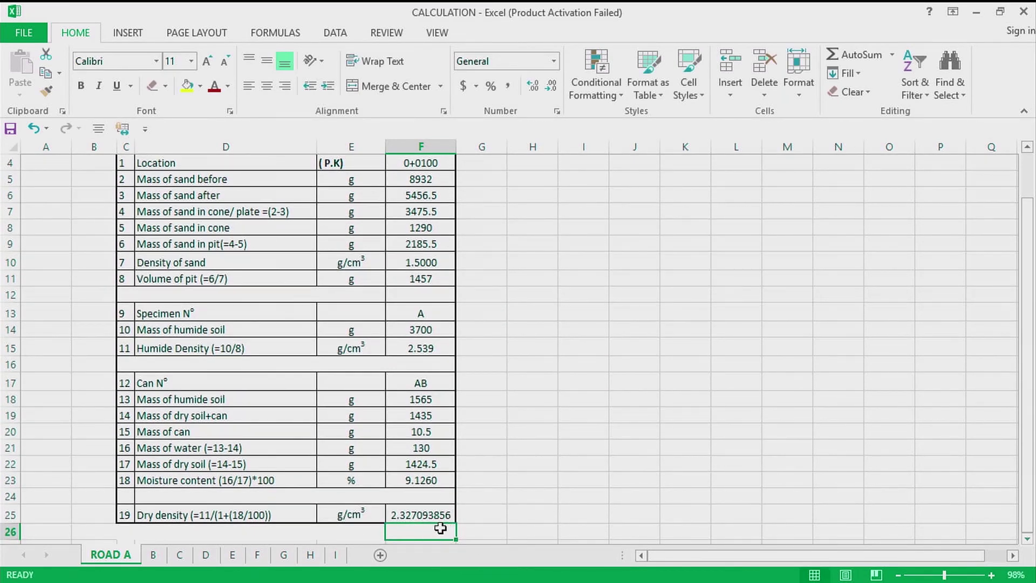
Check the F25 and F23 formulas and reduce dry density decimals to show 2.327.
{"action": "double_click", "coordinate": [415, 515]}
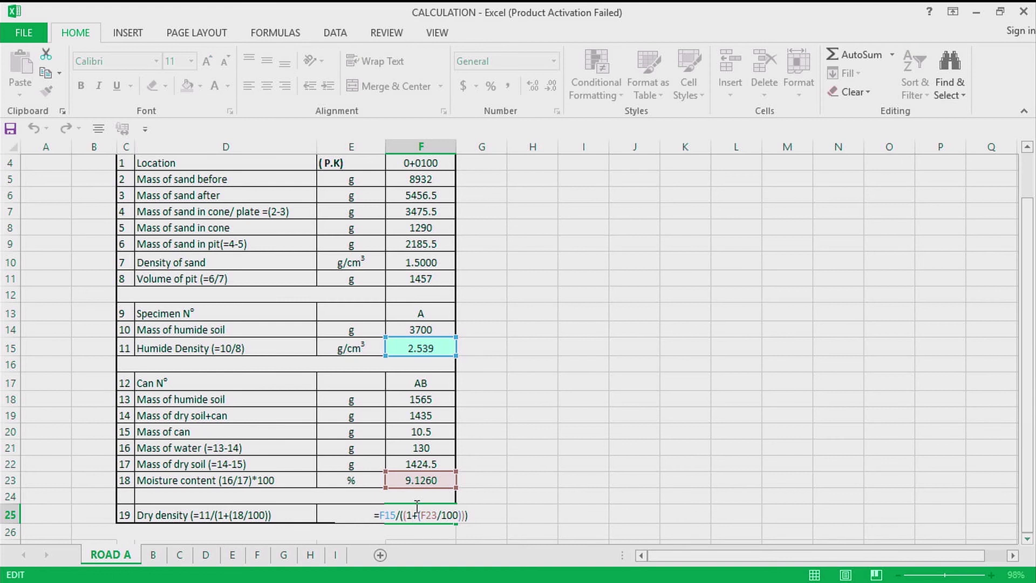
{"action": "key", "text": "Escape"}
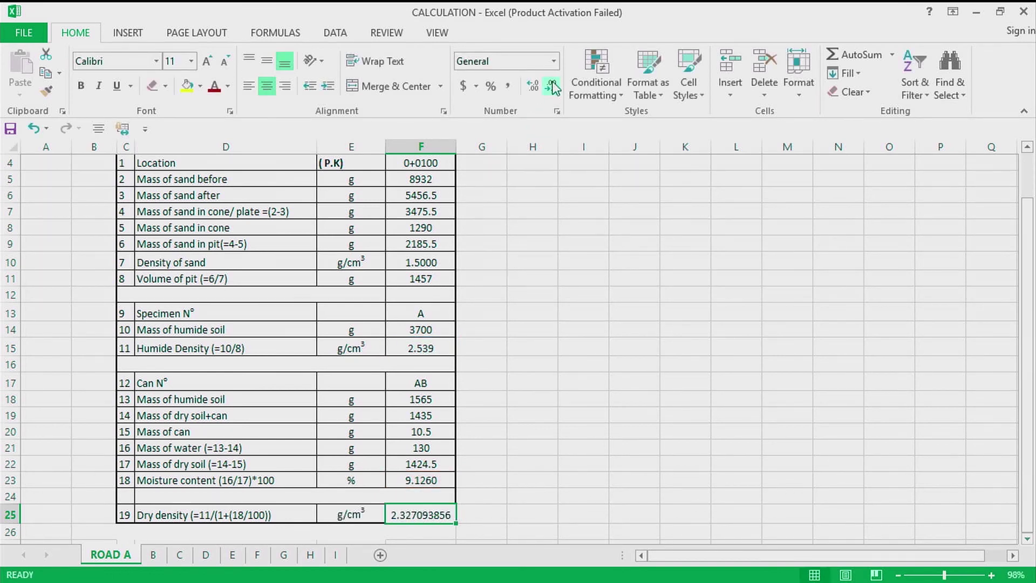
{"action": "left_click", "coordinate": [553, 88]}
{"action": "left_click", "coordinate": [553, 88]}
{"action": "left_click", "coordinate": [553, 87]}
{"action": "left_click", "coordinate": [553, 88]}
{"action": "left_click", "coordinate": [553, 88]}
{"action": "left_click", "coordinate": [553, 87]}
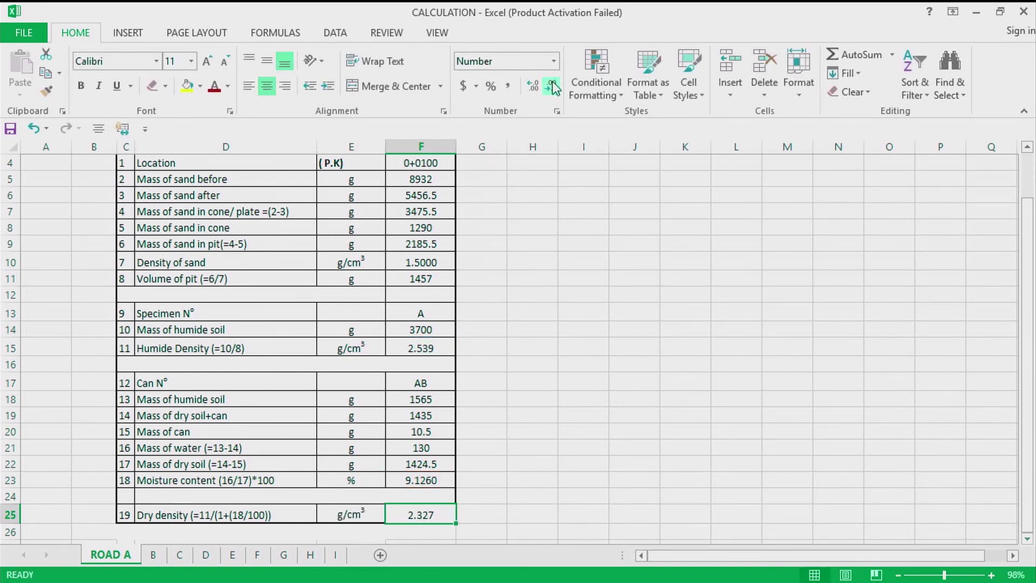
{"action": "double_click", "coordinate": [425, 480]}
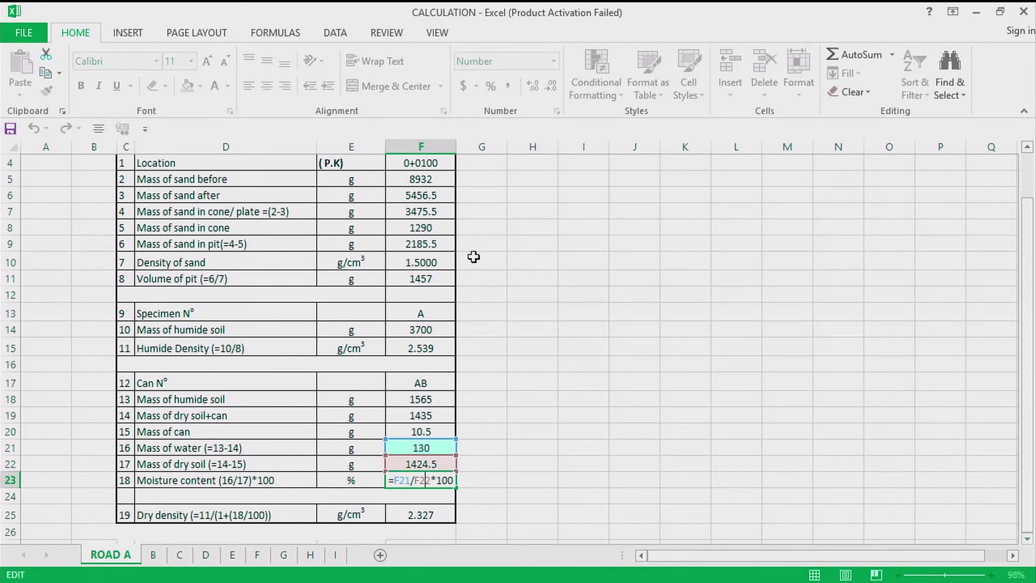
{"action": "key", "text": "Escape"}
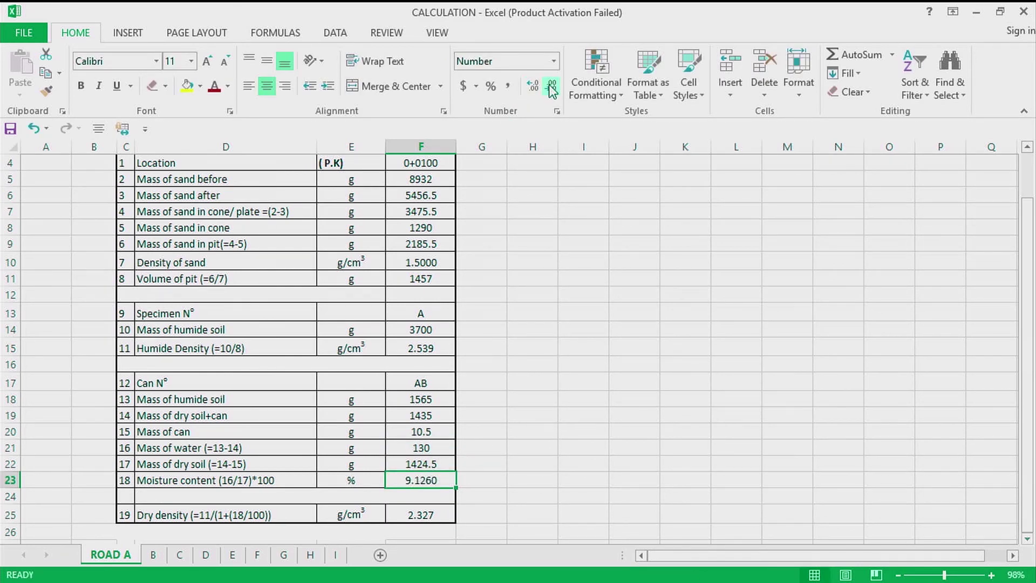